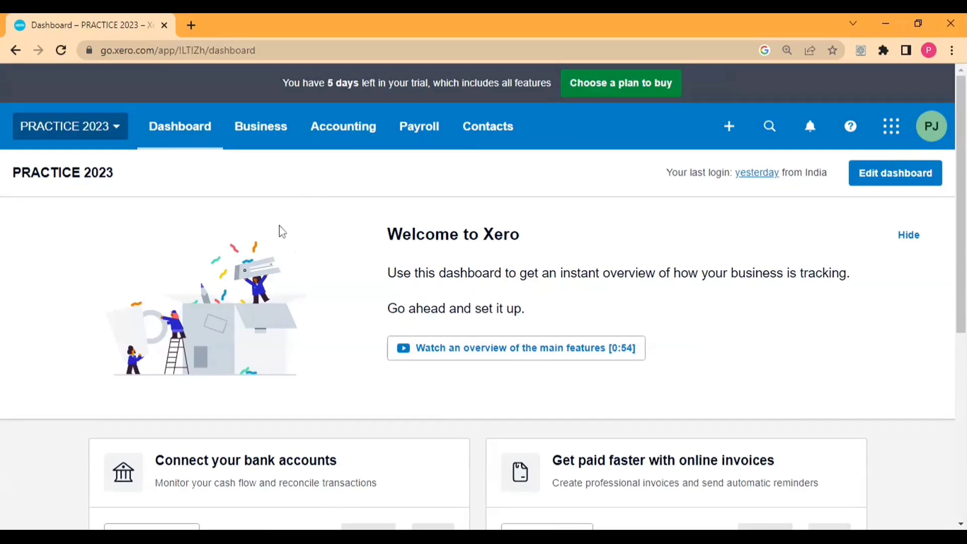
# Step: Open the list of bills to pay and dismiss the announcement about the new bills experience
pyautogui.click(274, 136)
pyautogui.scroll(-1, 322, 272)
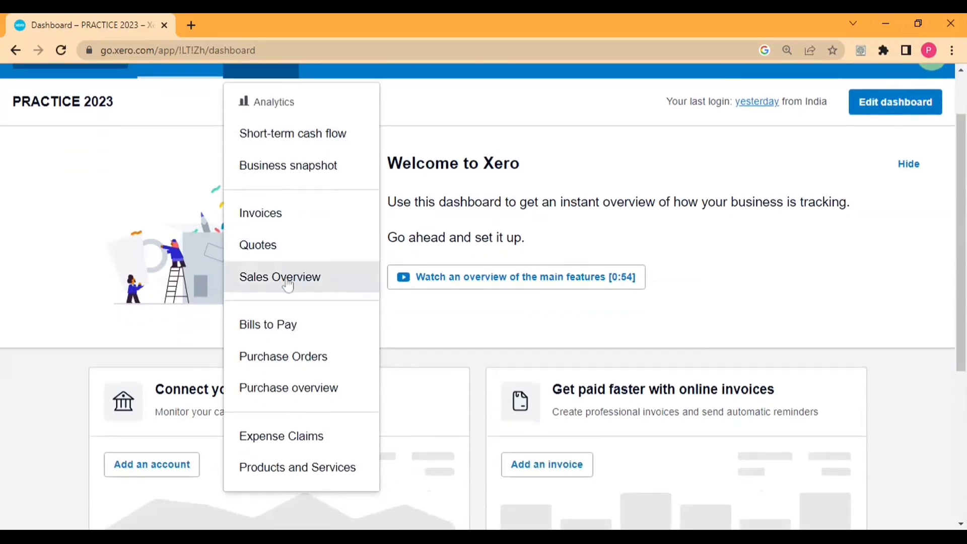
pyautogui.click(315, 332)
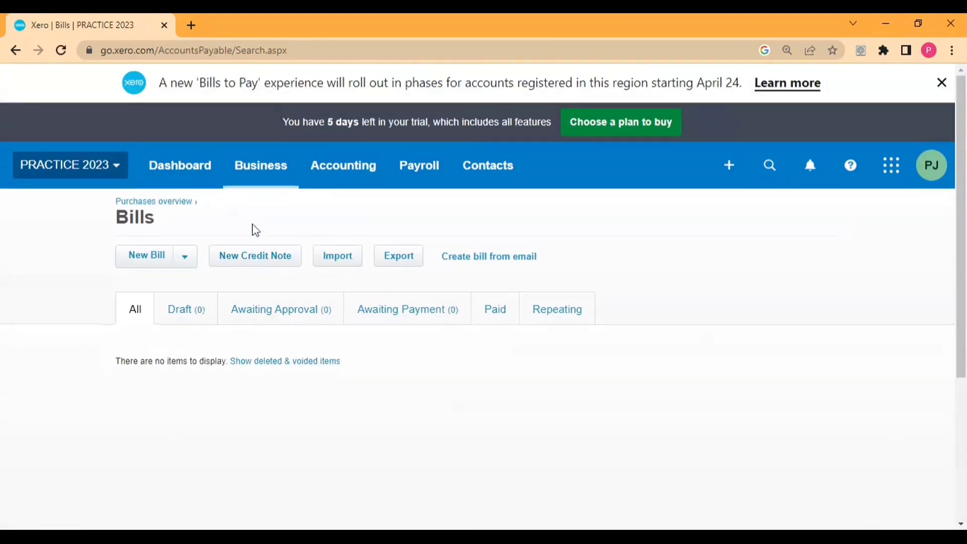
pyautogui.scroll(-1, 276, 237)
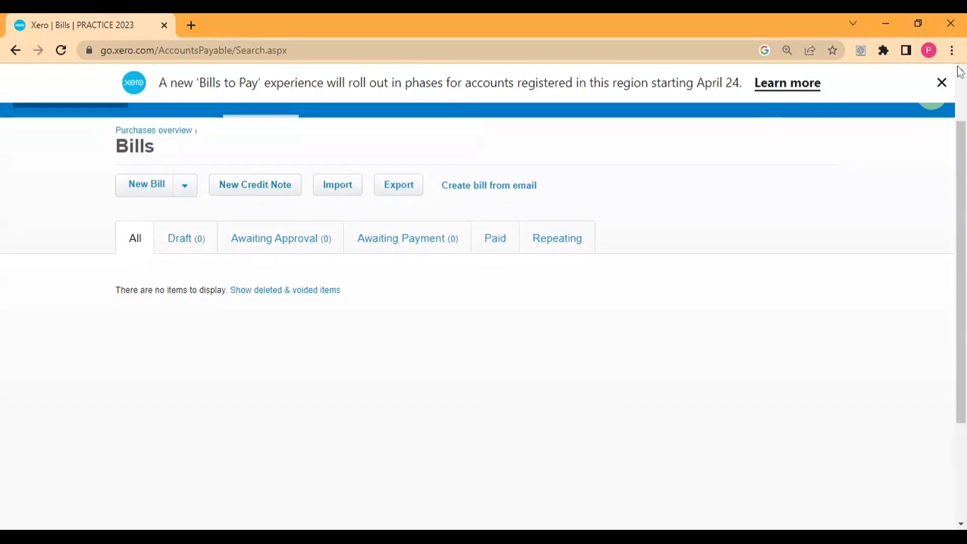
pyautogui.click(941, 82)
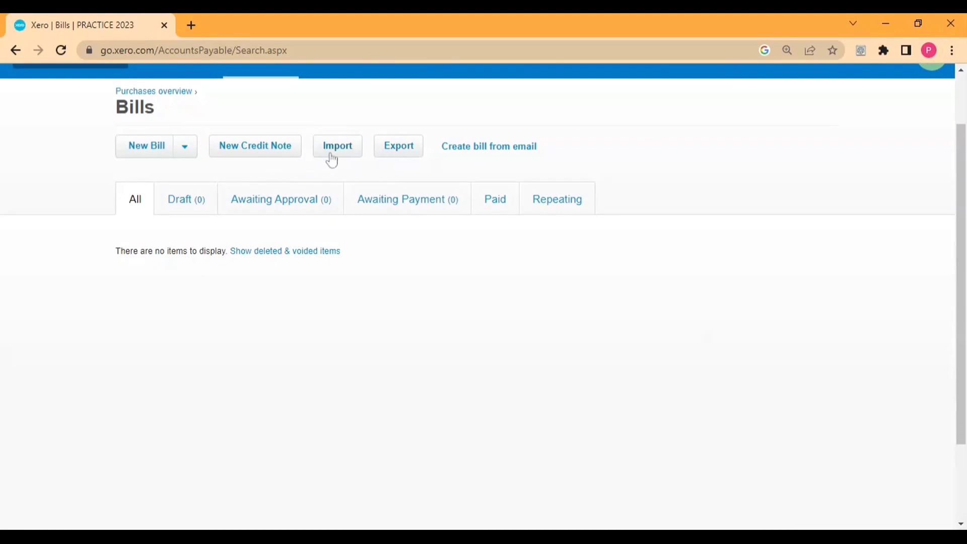
# Step: Create a new bill and enter SUPPLIER 001 as the new supplier it is from
pyautogui.click(156, 146)
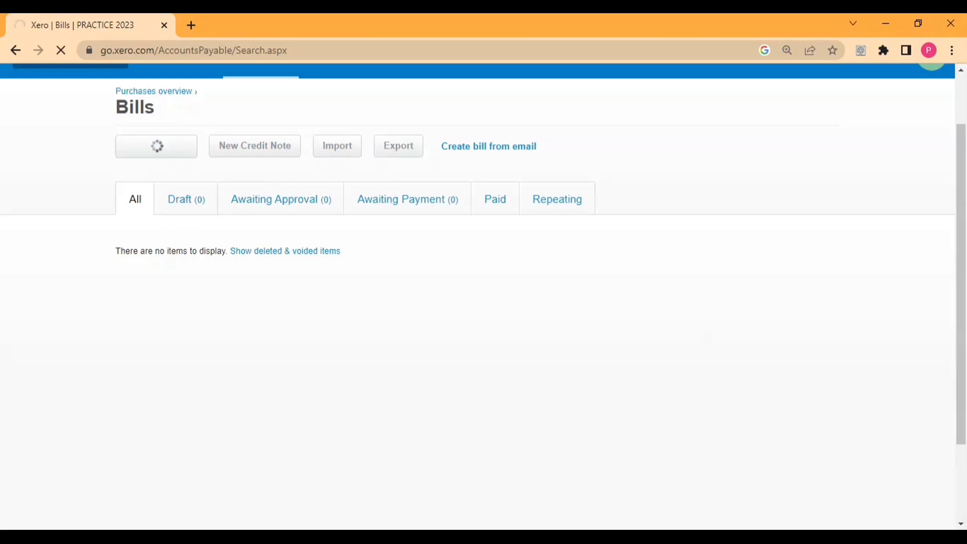
pyautogui.scroll(-2, 166, 157)
pyautogui.scroll(3, 166, 158)
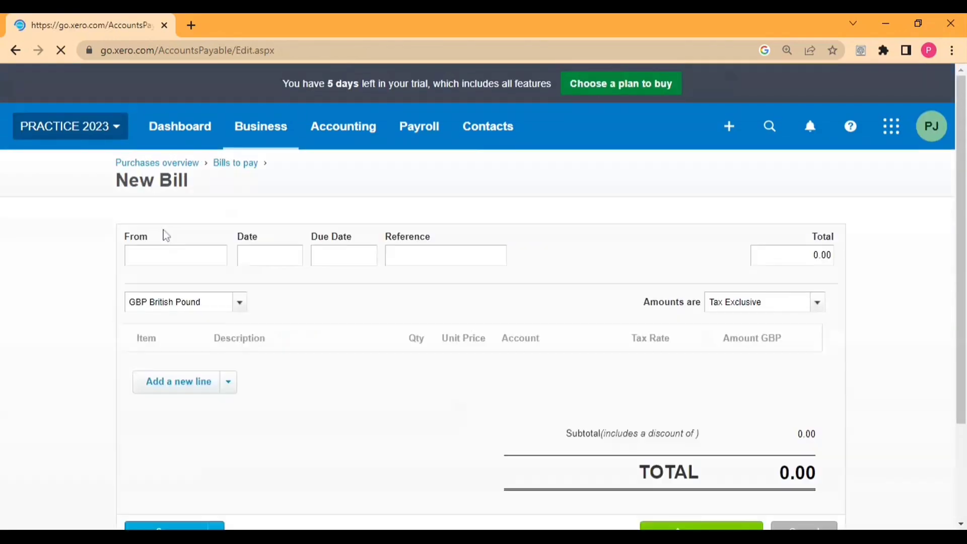
pyautogui.scroll(-1, 188, 234)
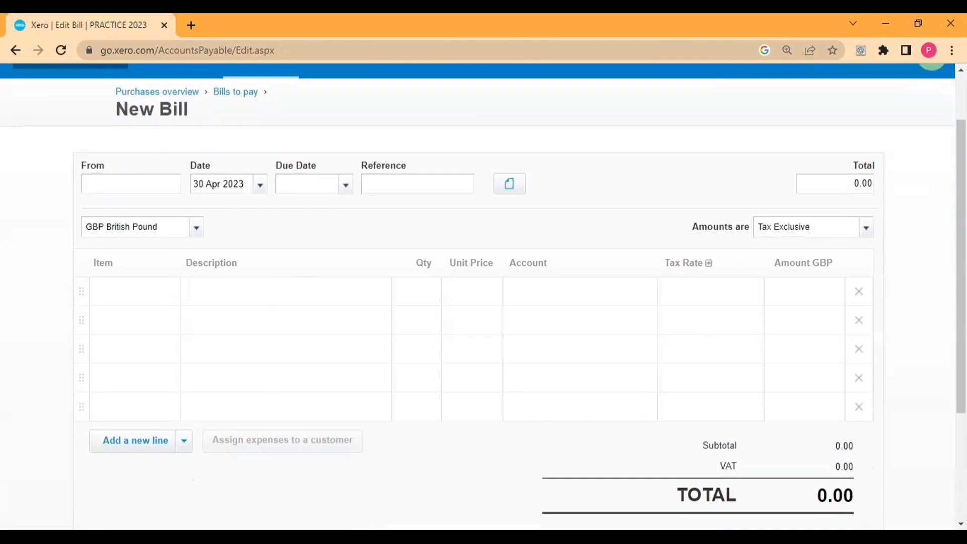
pyautogui.write('SU')
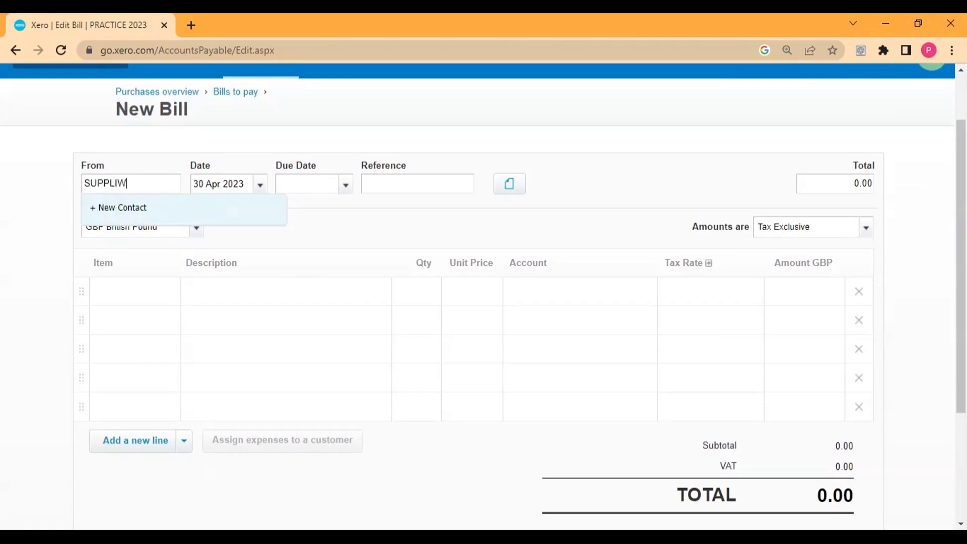
pyautogui.write('PPLIER 001')
pyautogui.press('Tab')
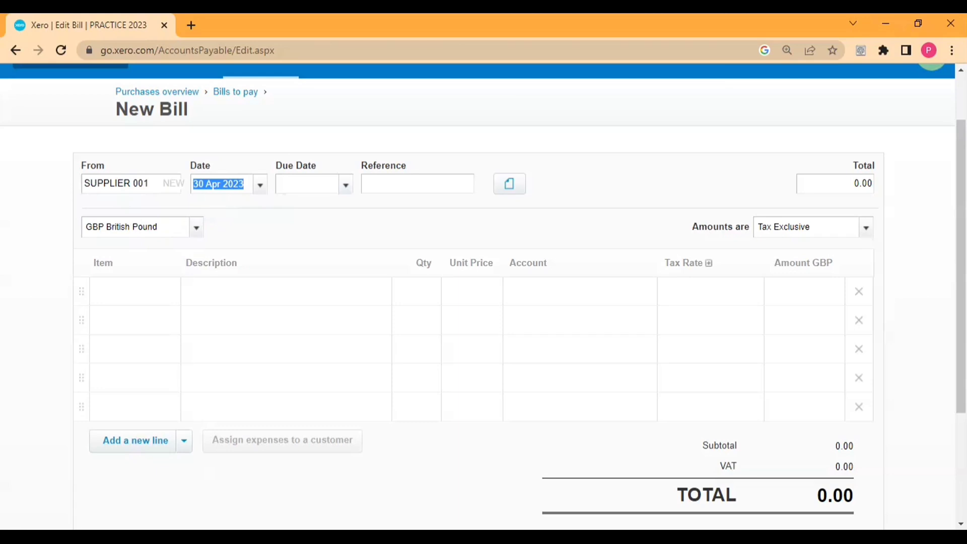
# Step: Set the bill's due date to 30 May 2023 and reference to 001, and check the tax treatment options for its amounts
pyautogui.press('Tab')
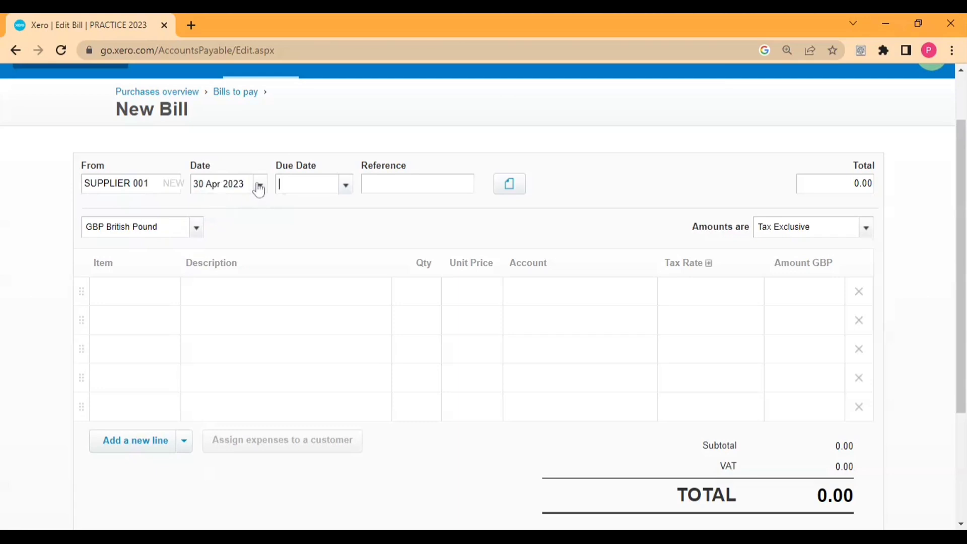
pyautogui.press('Tab')
pyautogui.hotkey('shift', 'Tab')
pyautogui.write('+')
pyautogui.press('Tab')
pyautogui.write('001')
pyautogui.click(866, 228)
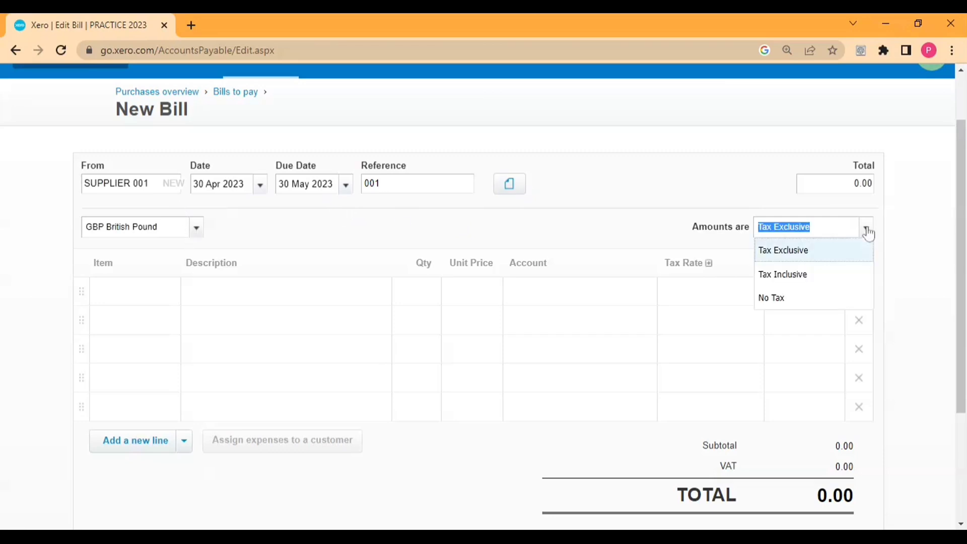
pyautogui.click(867, 229)
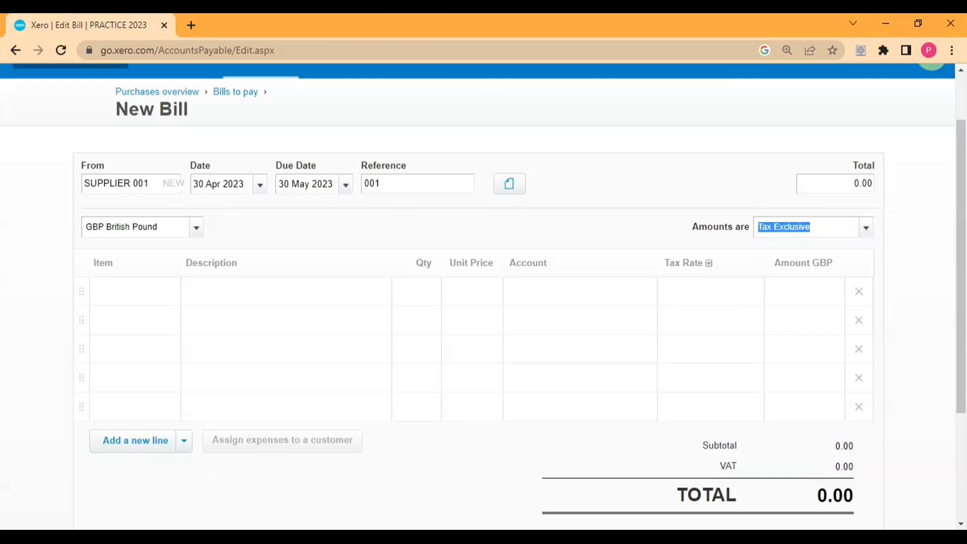
# Step: Fill in the first bill line with description PURCHASE, quantity 1 and unit price 120
pyautogui.click(343, 283)
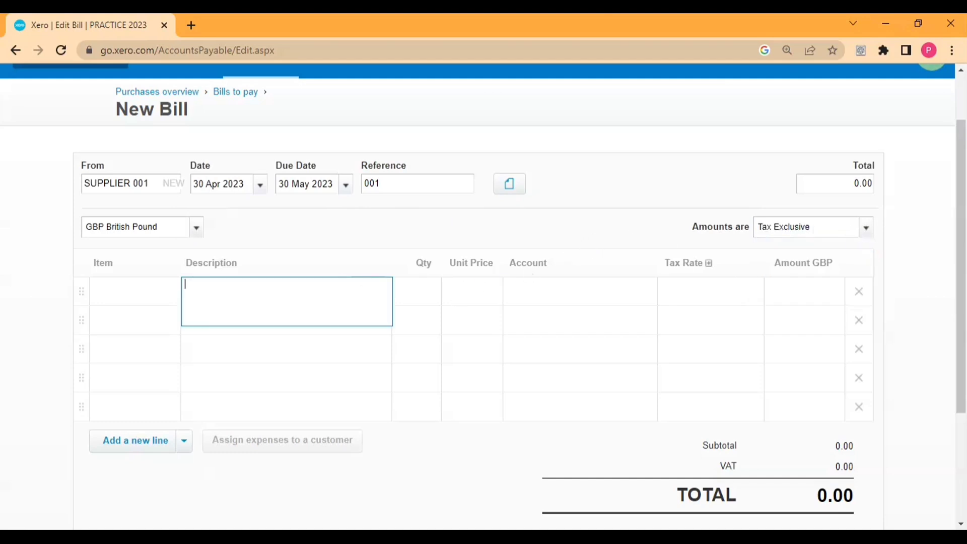
pyautogui.write('PURCHASE')
pyautogui.press('Tab')
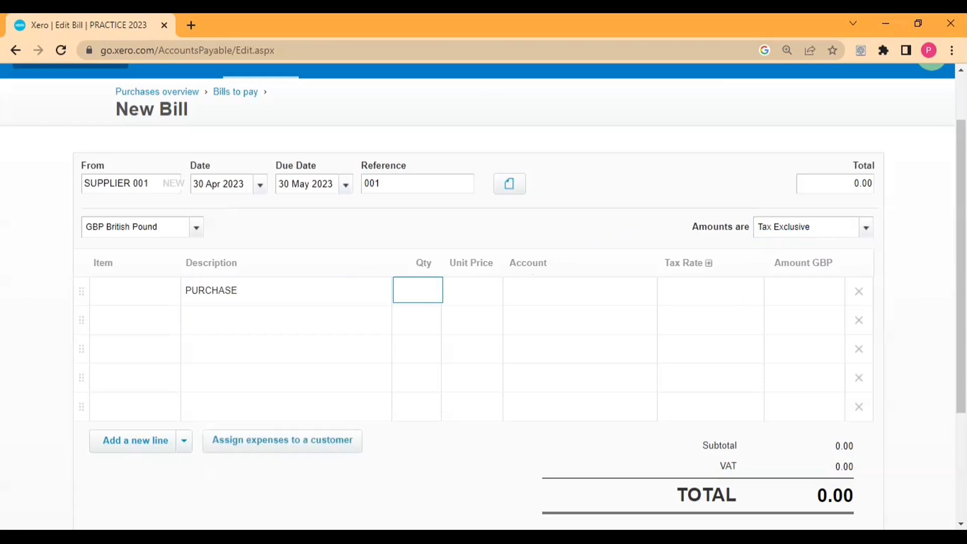
pyautogui.press('Tab')
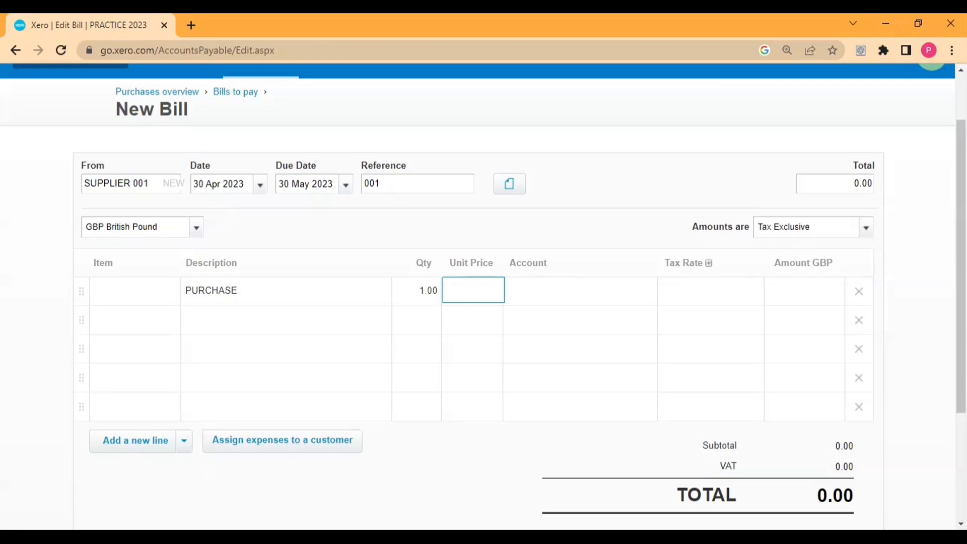
pyautogui.press('Tab')
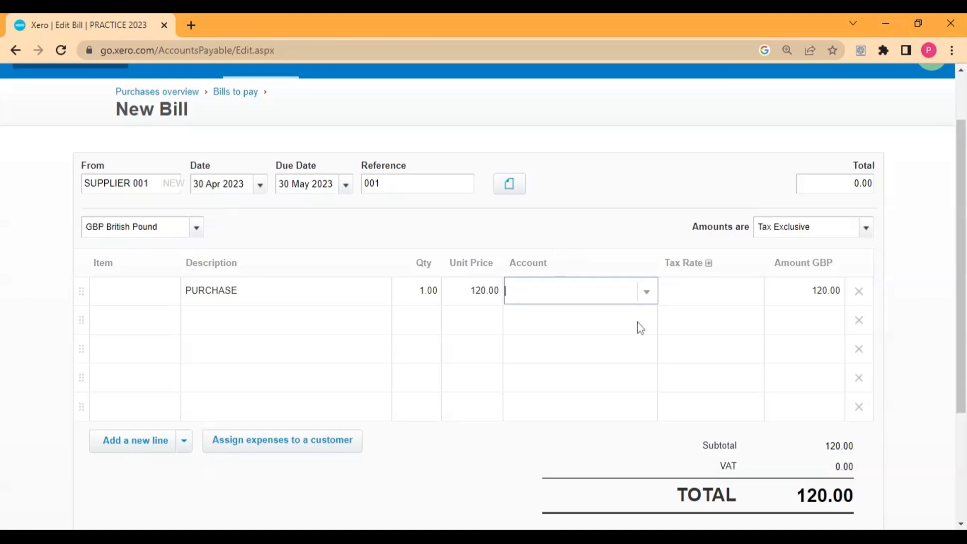
# Step: Assign the PURCHASE line to the account 310 - Cost of Goods Sold
pyautogui.click(646, 291)
pyautogui.scroll(-3, 599, 362)
pyautogui.scroll(-2, 600, 361)
pyautogui.scroll(5, 600, 360)
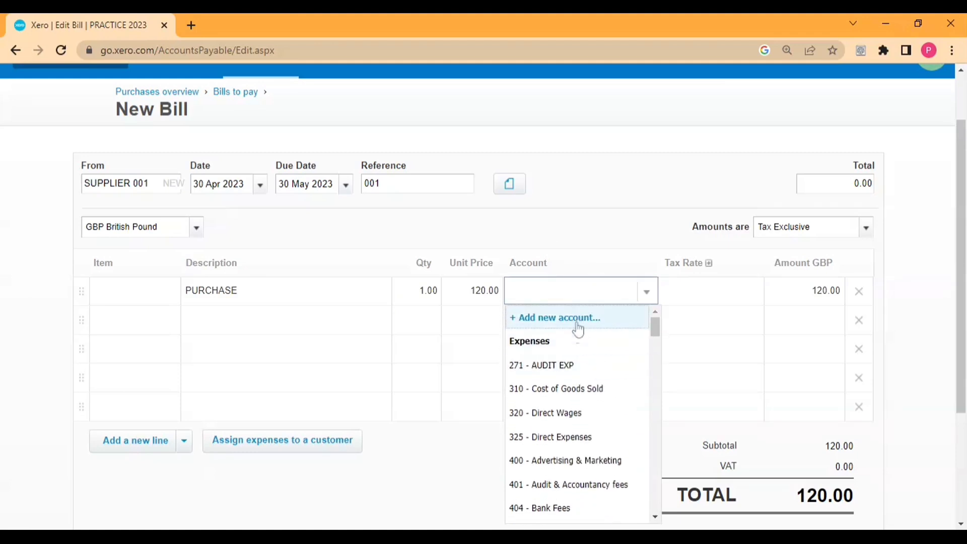
pyautogui.click(547, 398)
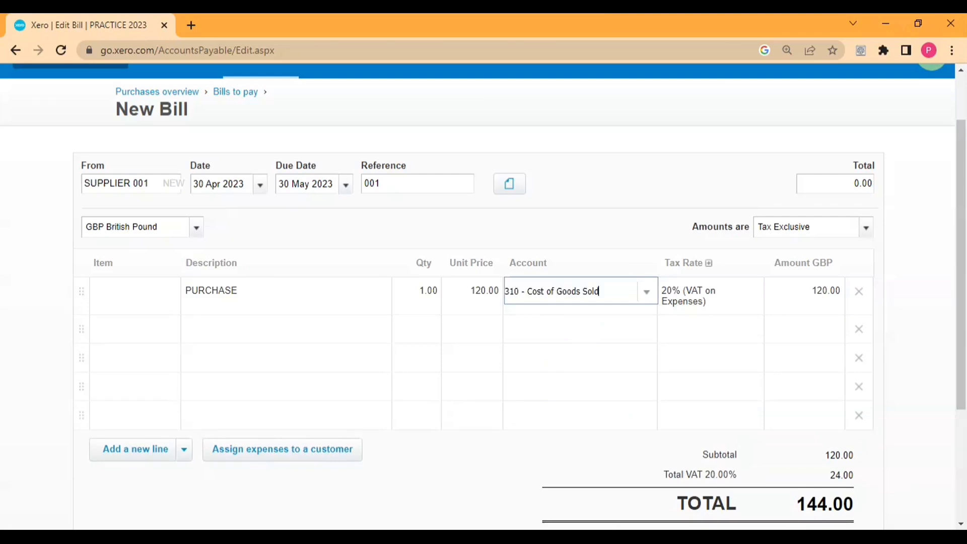
# Step: Review the tax rates available for the PURCHASE line, and briefly show its tax amount column
pyautogui.click(704, 305)
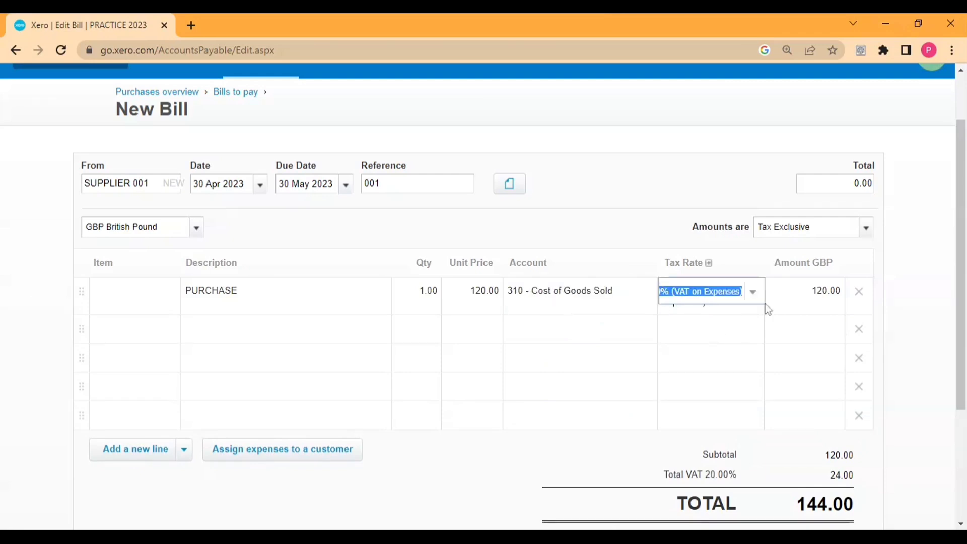
pyautogui.click(752, 294)
pyautogui.scroll(-2, 728, 383)
pyautogui.scroll(-1, 727, 386)
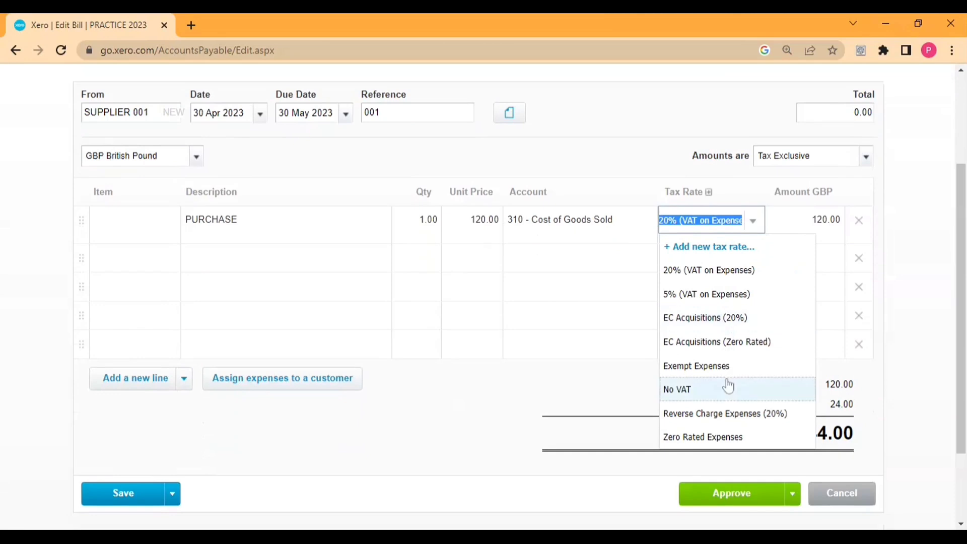
pyautogui.scroll(2, 727, 365)
pyautogui.click(619, 311)
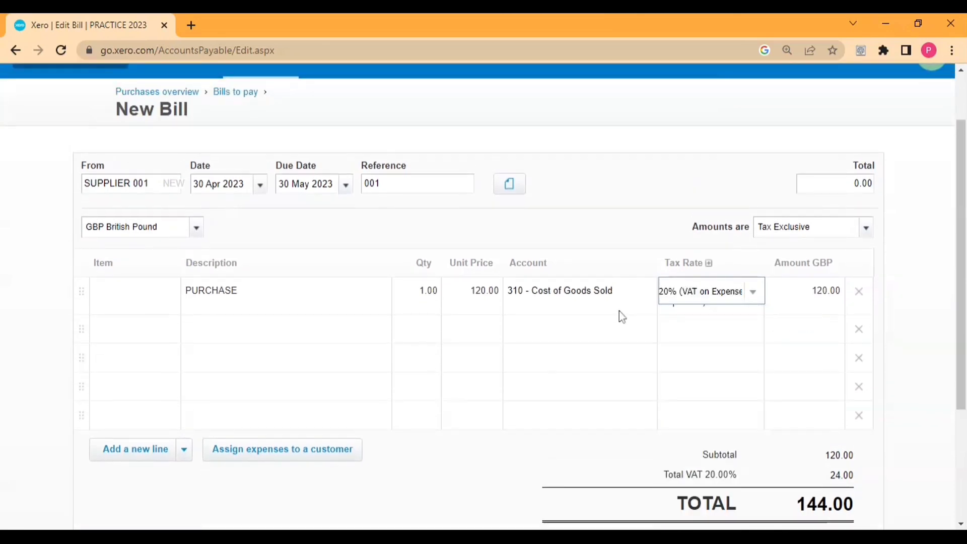
pyautogui.click(709, 263)
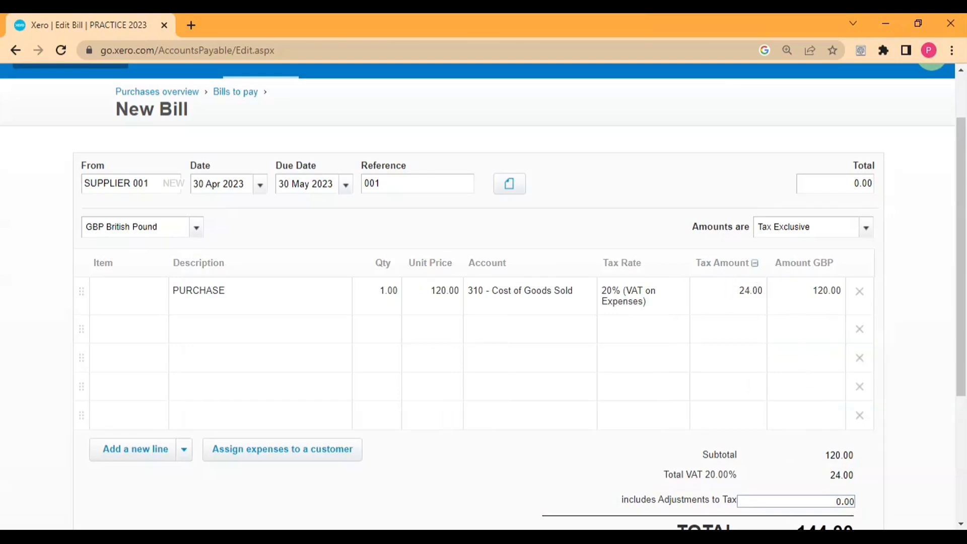
pyautogui.click(754, 263)
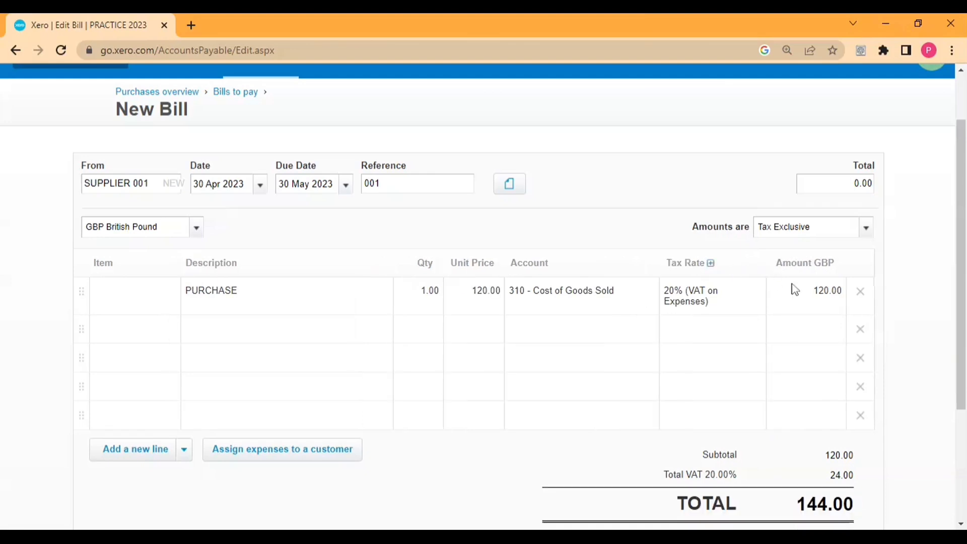
pyautogui.scroll(-2, 808, 285)
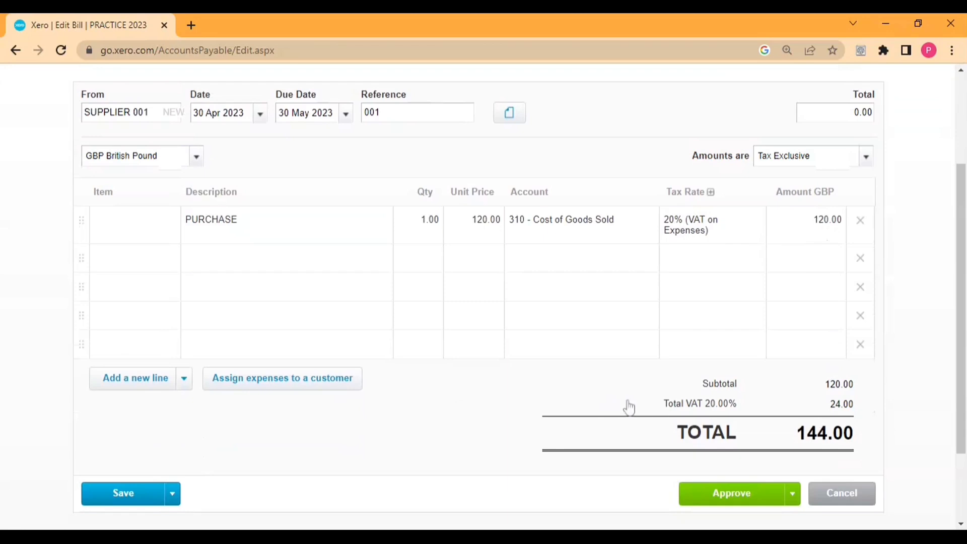
pyautogui.click(241, 257)
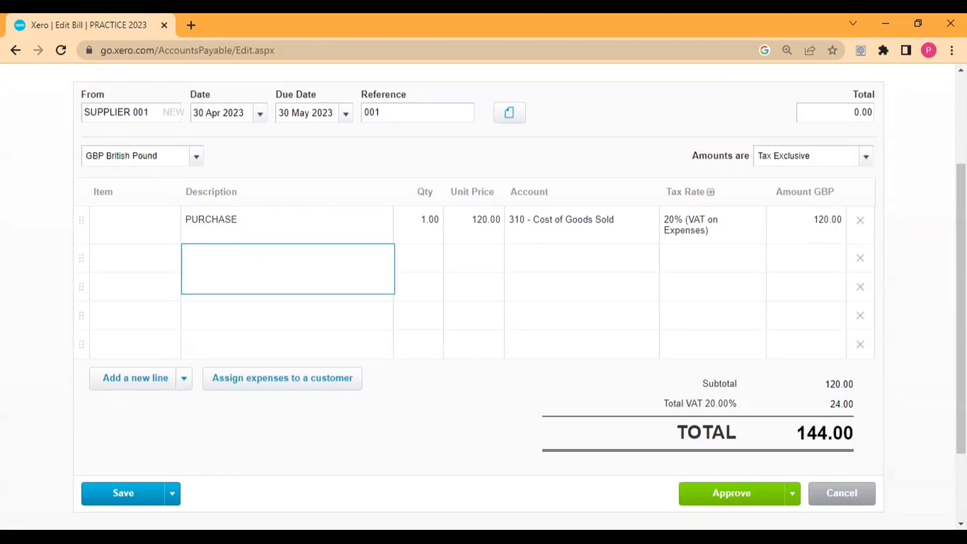
pyautogui.click(273, 307)
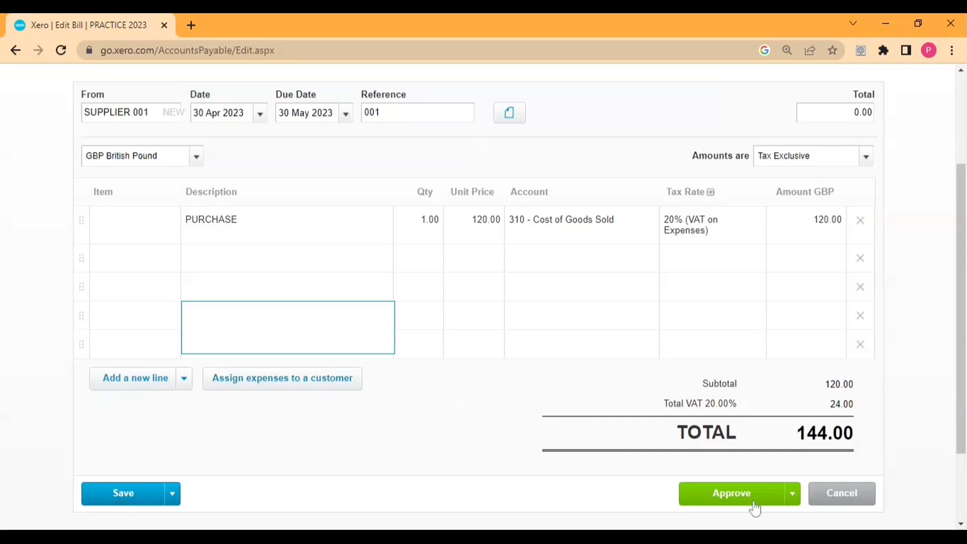
# Step: Check the bill's details, approve it and start another blank bill
pyautogui.click(792, 493)
pyautogui.scroll(-1, 666, 437)
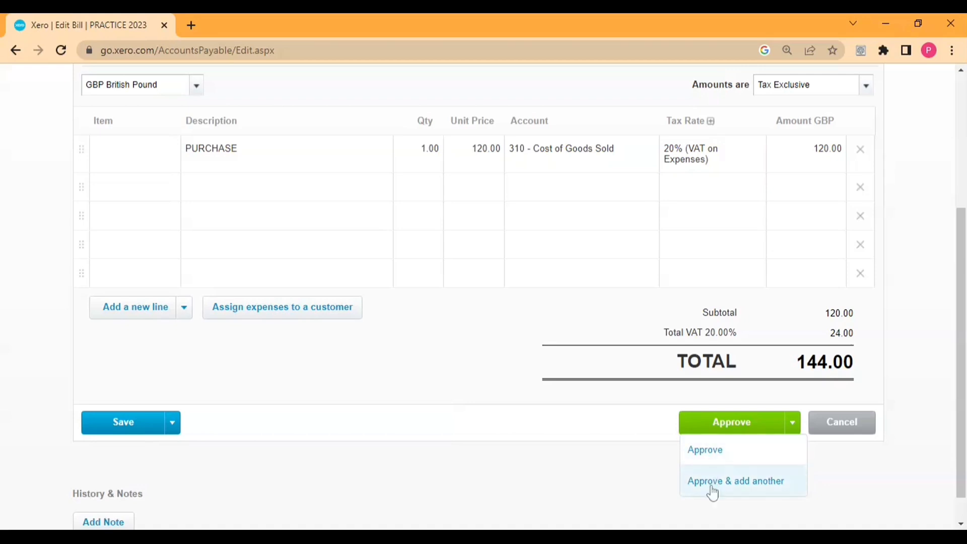
pyautogui.scroll(5, 293, 214)
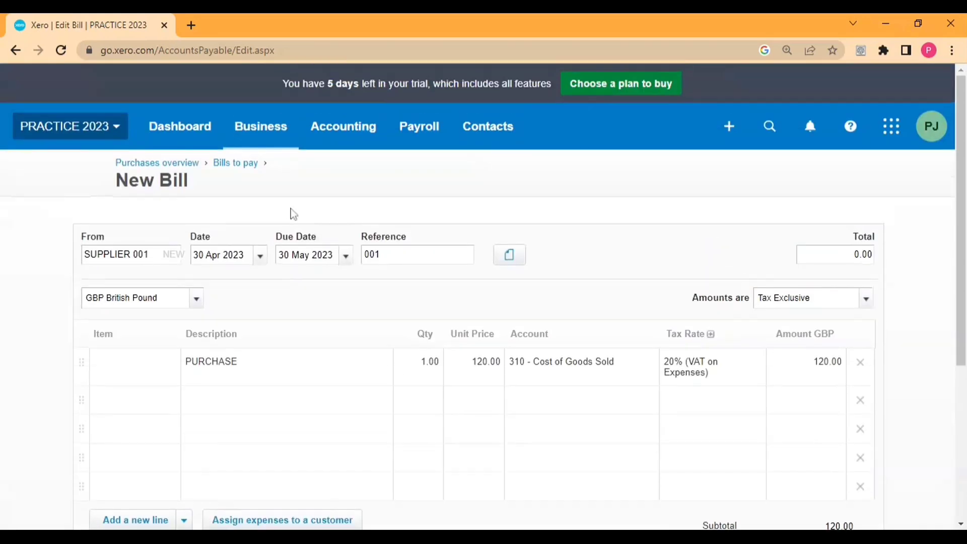
pyautogui.scroll(-5, 294, 214)
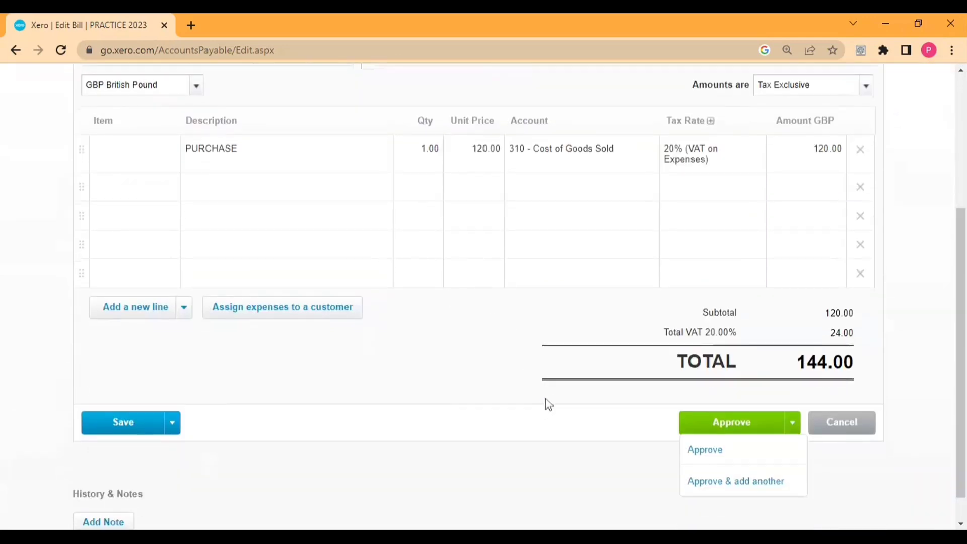
pyautogui.click(727, 488)
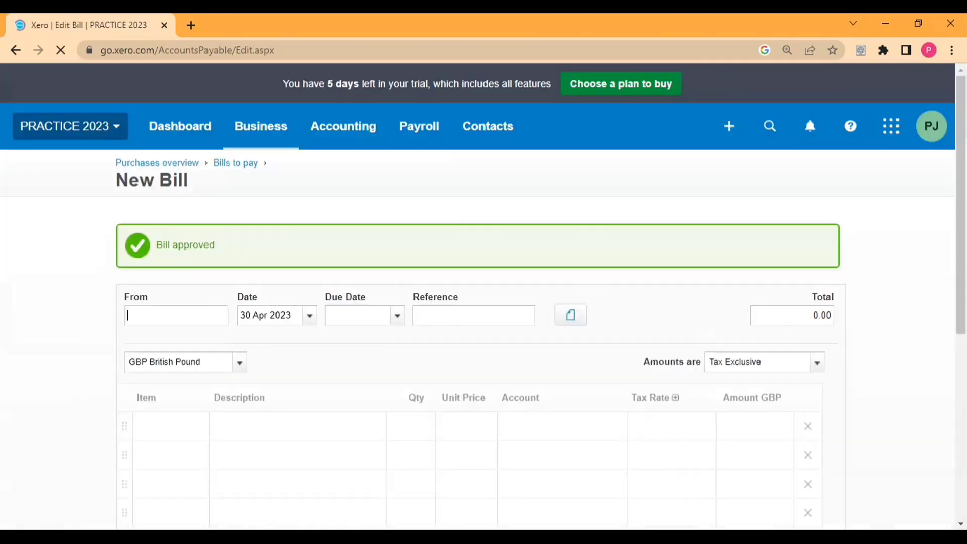
pyautogui.scroll(-1, 217, 267)
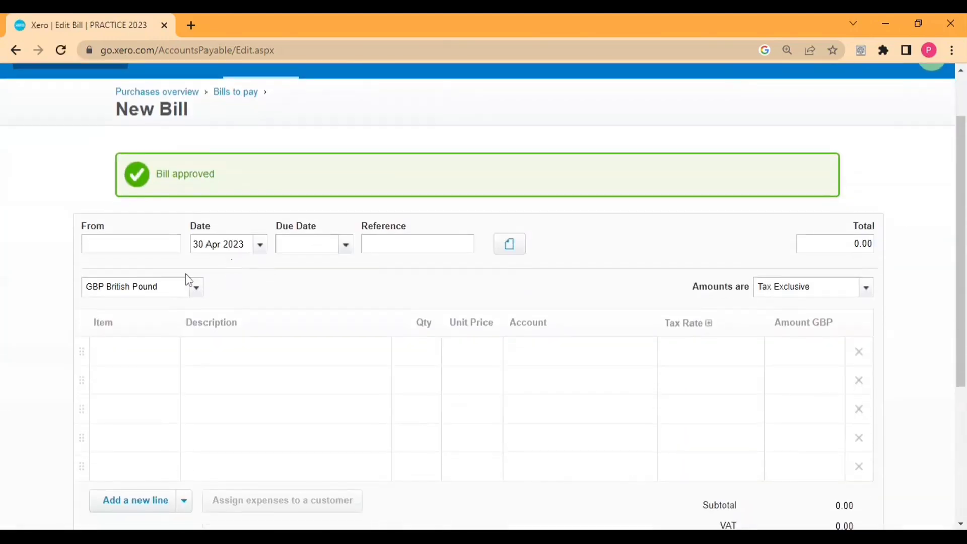
pyautogui.click(124, 241)
pyautogui.scroll(1, 239, 364)
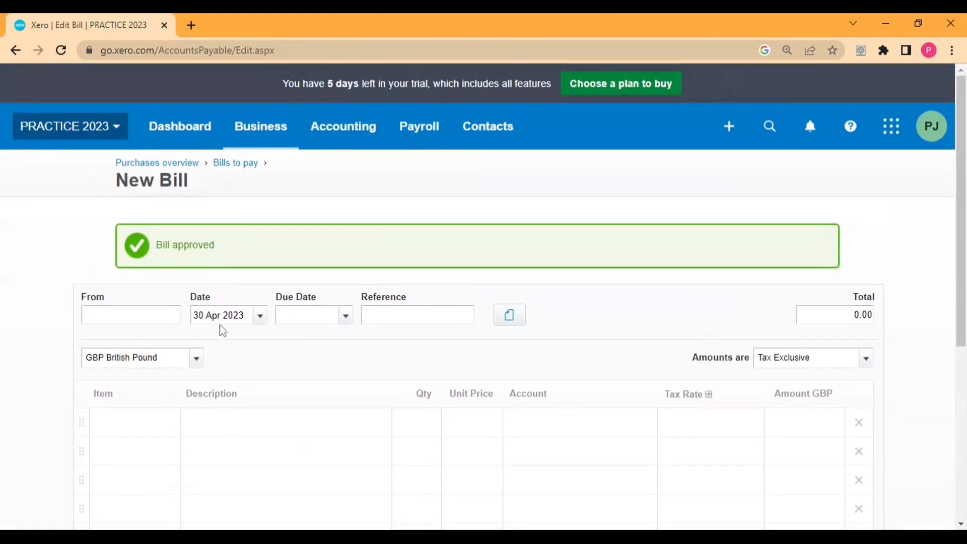
# Step: Open the purchases overview and examine the summary of bills by status
pyautogui.click(265, 128)
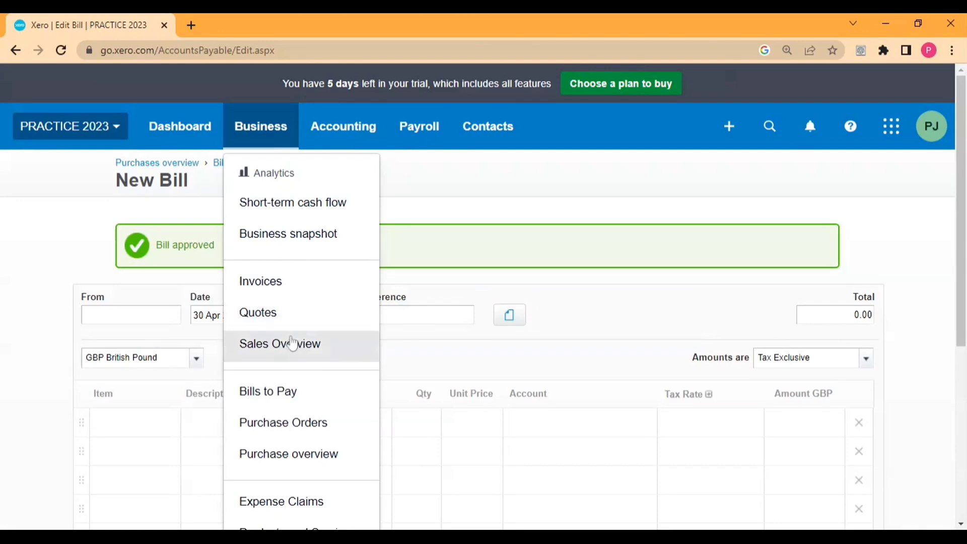
pyautogui.click(275, 453)
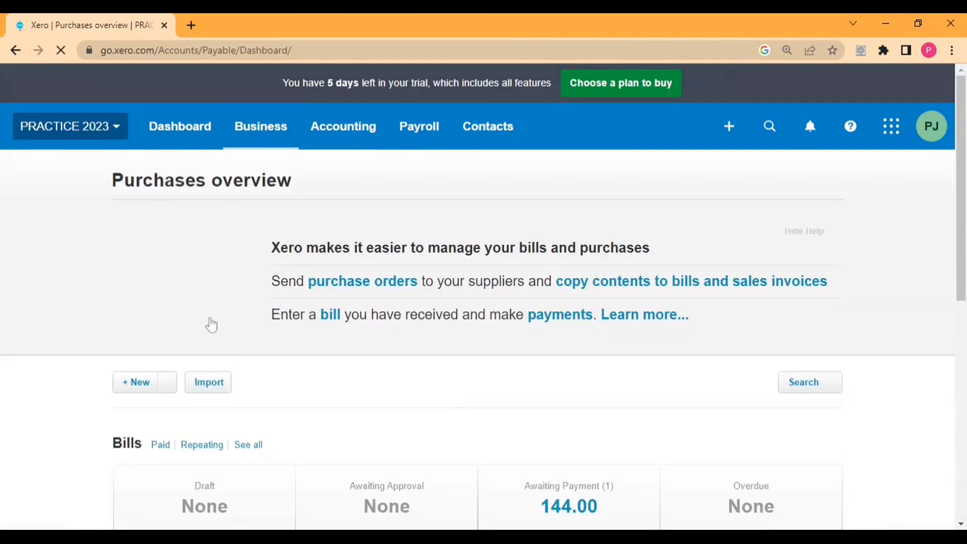
pyautogui.scroll(-3, 210, 323)
pyautogui.scroll(-2, 282, 327)
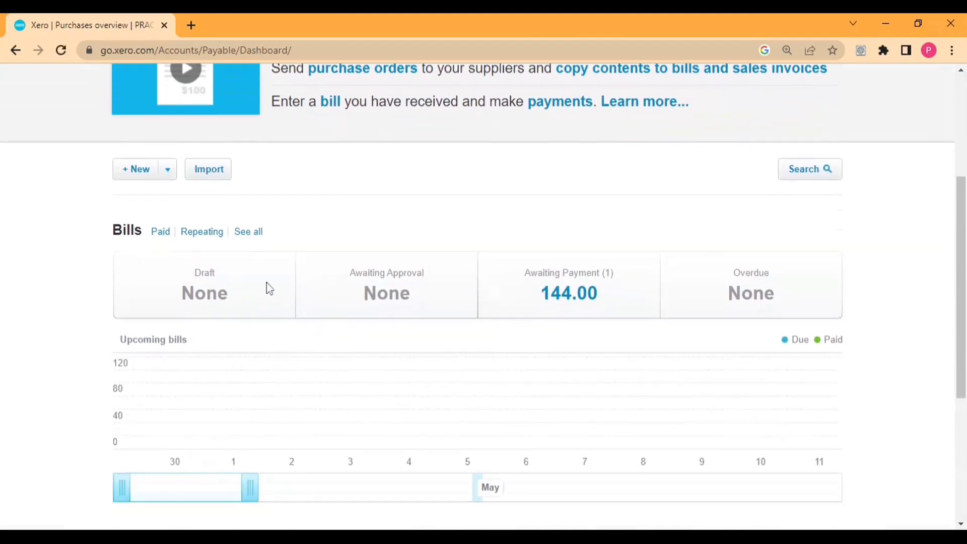
# Step: Look over the bills and purchase orders sections of the purchases overview and open the list of all bills
pyautogui.scroll(-1, 422, 295)
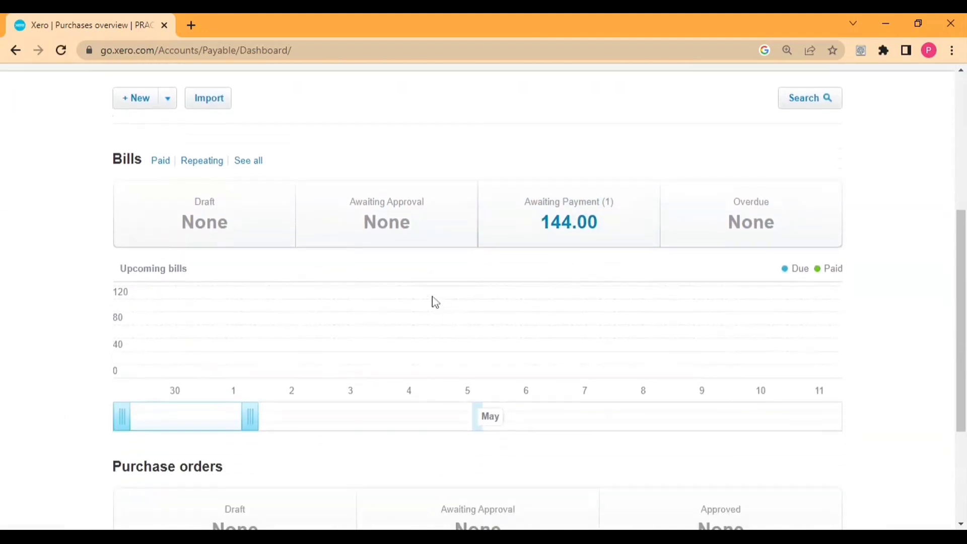
pyautogui.scroll(-2, 280, 204)
pyautogui.scroll(2, 275, 196)
pyautogui.click(261, 165)
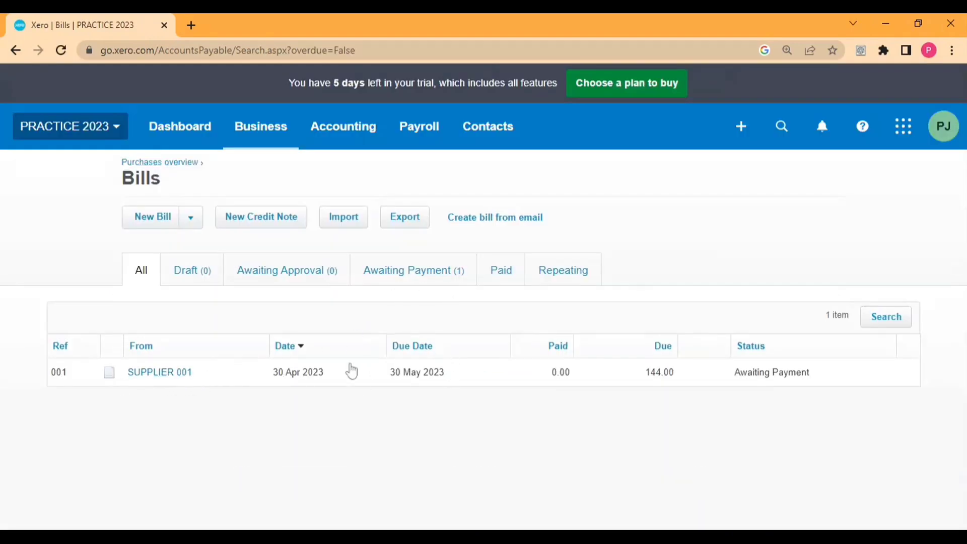
# Step: Open the SUPPLIER 001 bill from the list and dismiss the Hubdoc connection offer
pyautogui.click(175, 375)
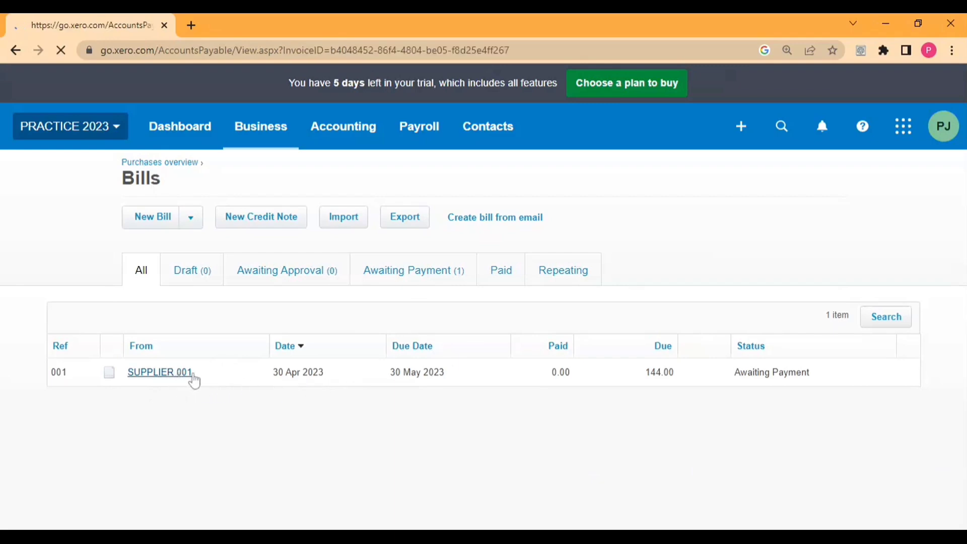
pyautogui.scroll(6, 453, 297)
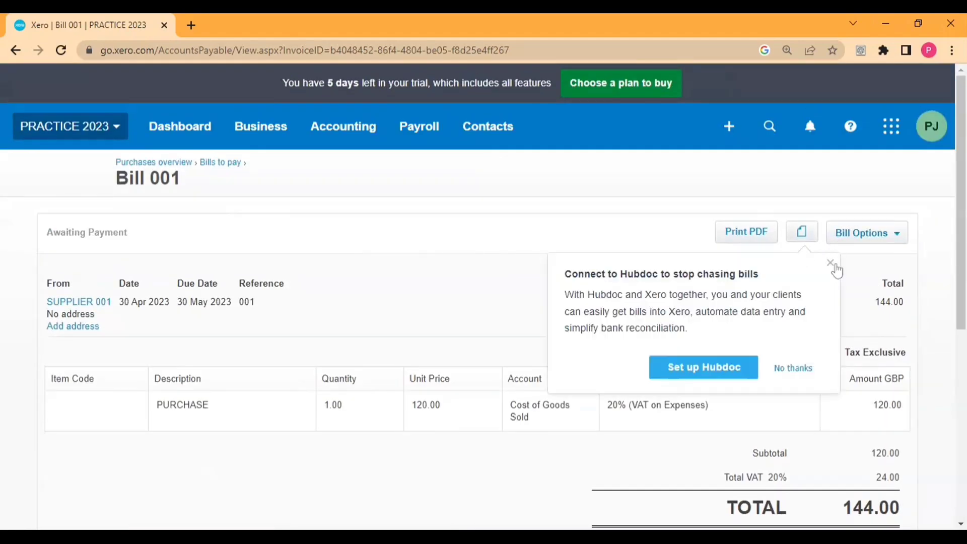
pyautogui.click(831, 263)
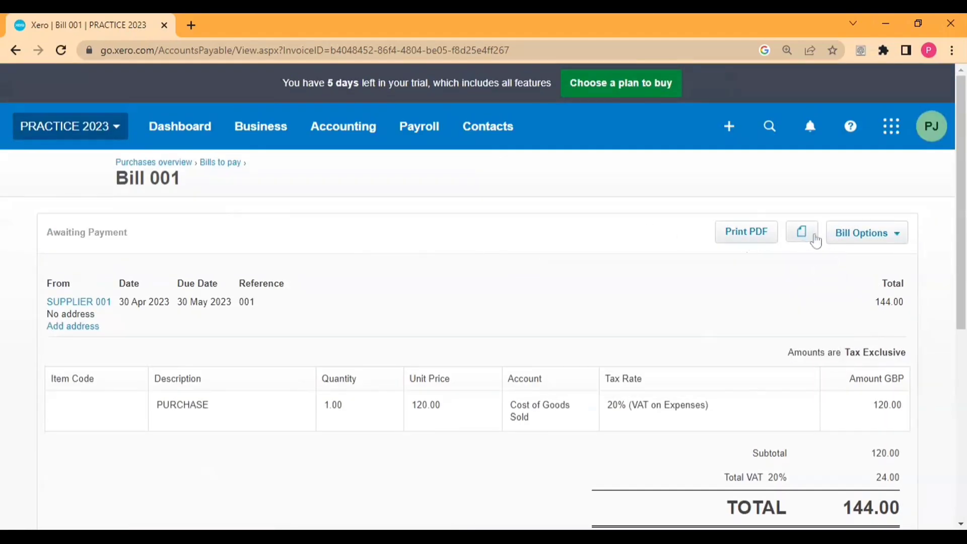
# Step: Open the SUPPLIER 001 bill for editing, review its details and save it with Update
pyautogui.click(897, 235)
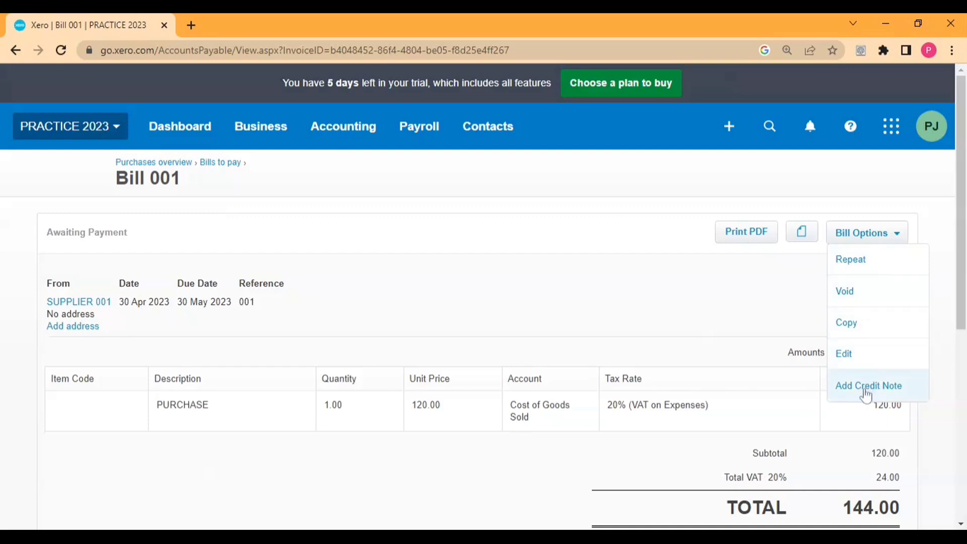
pyautogui.click(844, 354)
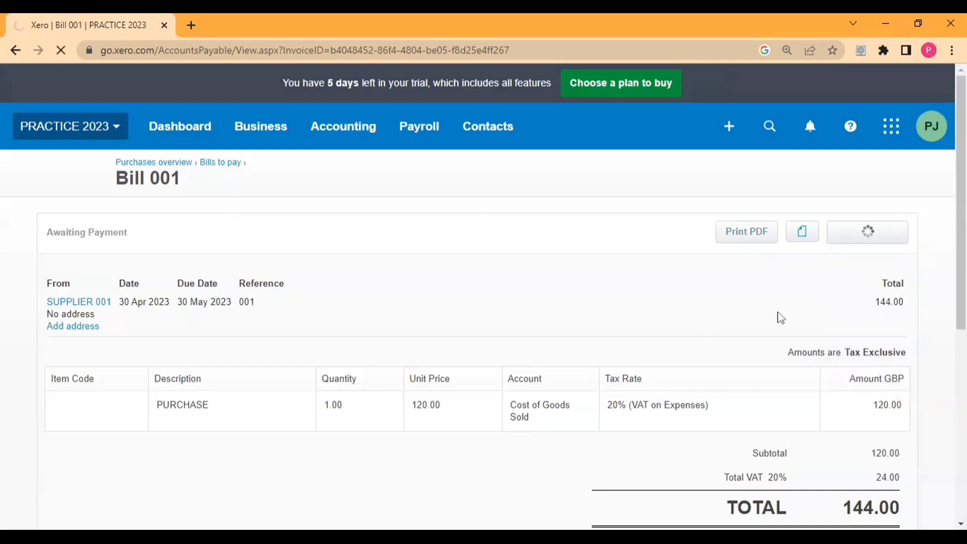
pyautogui.scroll(-3, 780, 328)
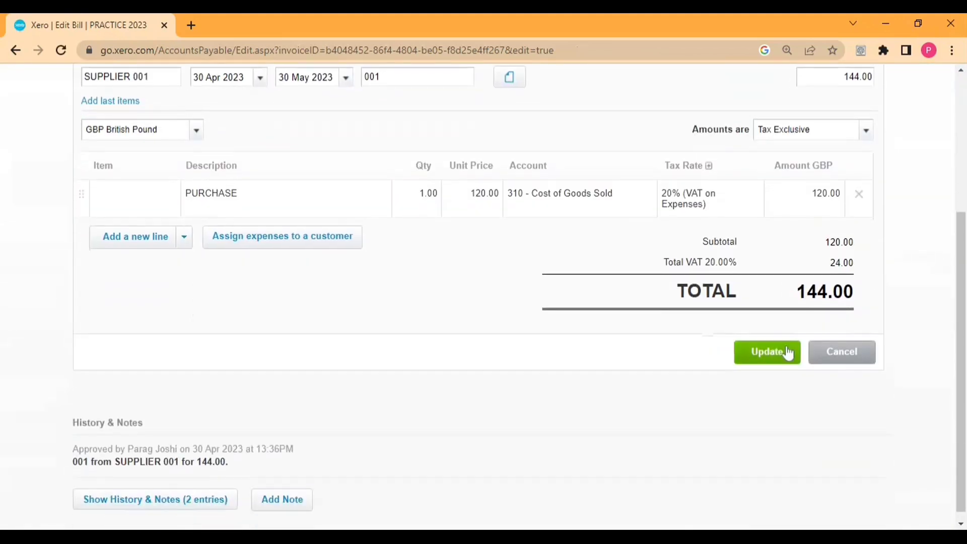
pyautogui.scroll(3, 788, 353)
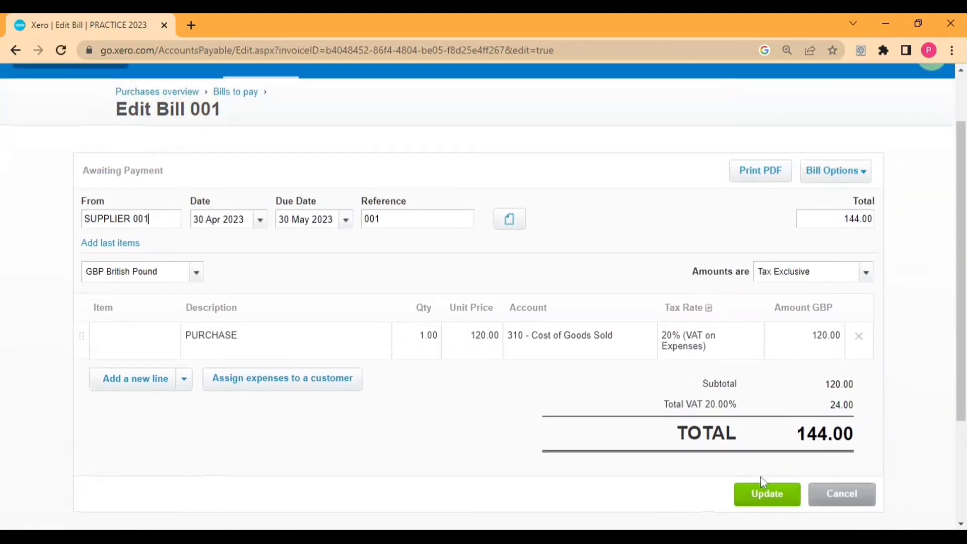
pyautogui.click(767, 491)
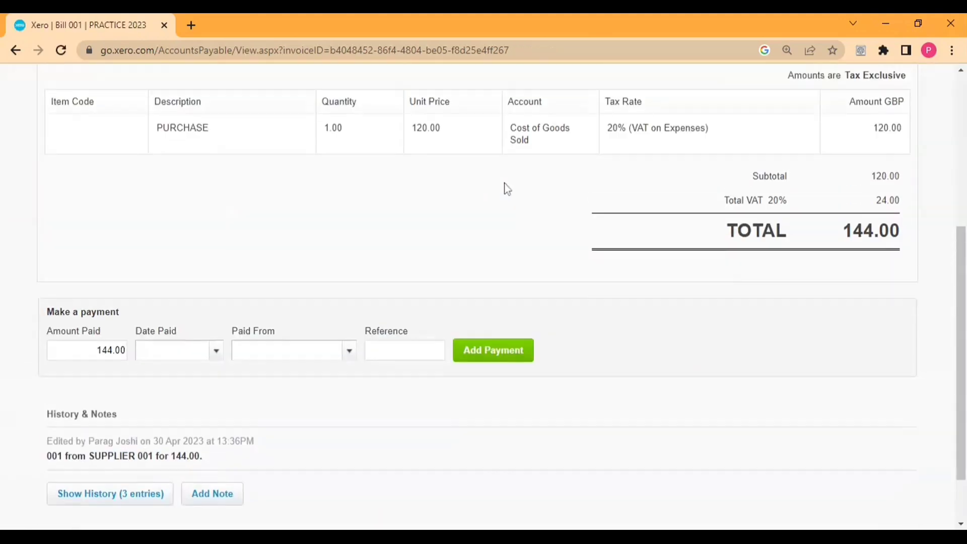
# Step: Return to the list of all bills and go to the organisation's dashboard
pyautogui.scroll(6, 506, 188)
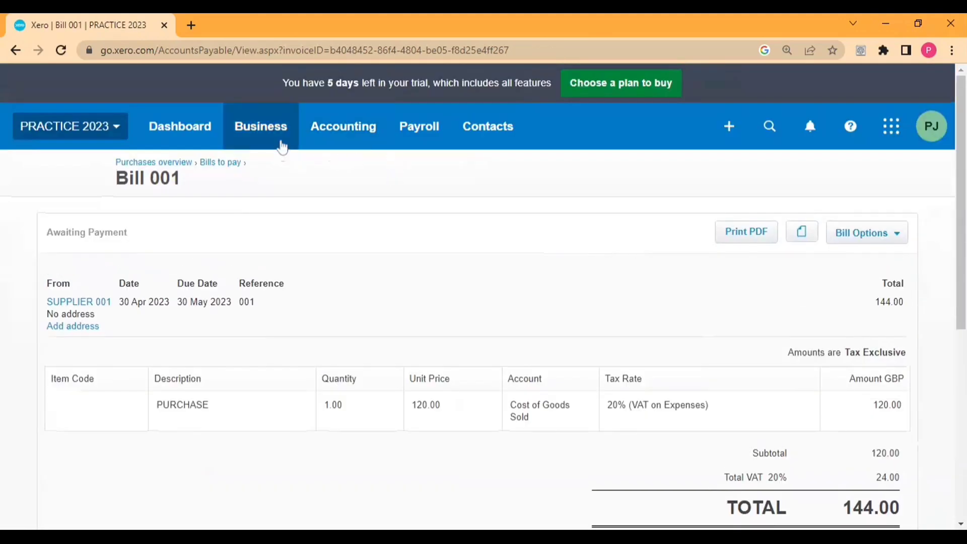
pyautogui.click(282, 146)
pyautogui.click(279, 396)
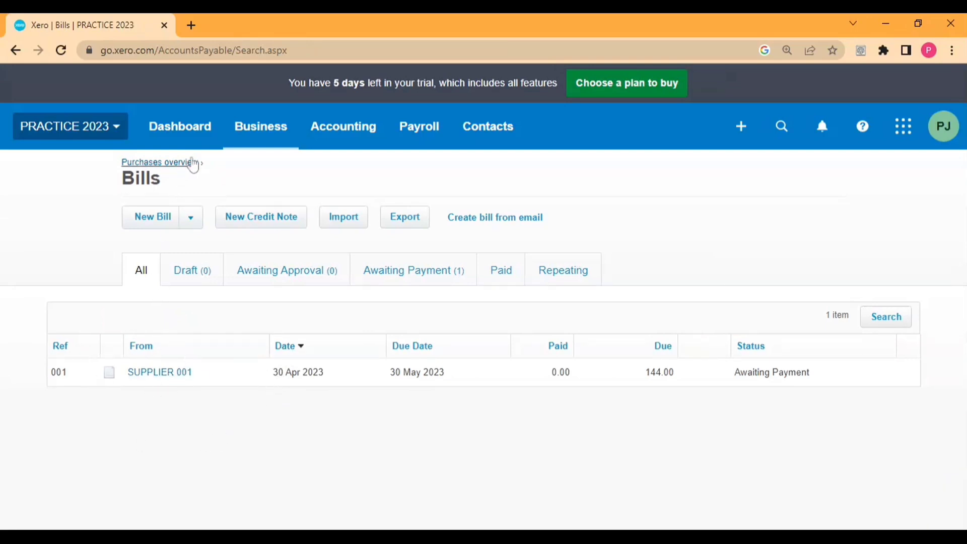
pyautogui.click(192, 135)
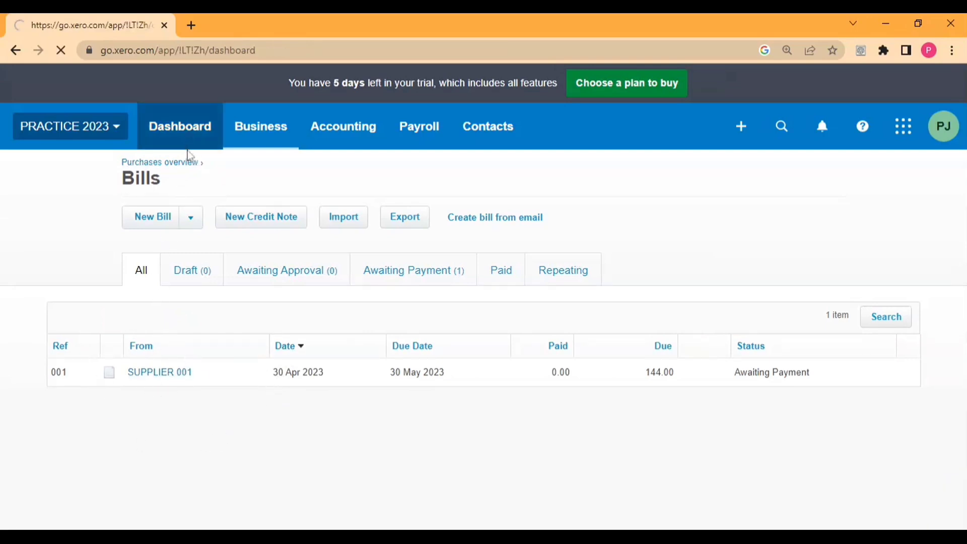